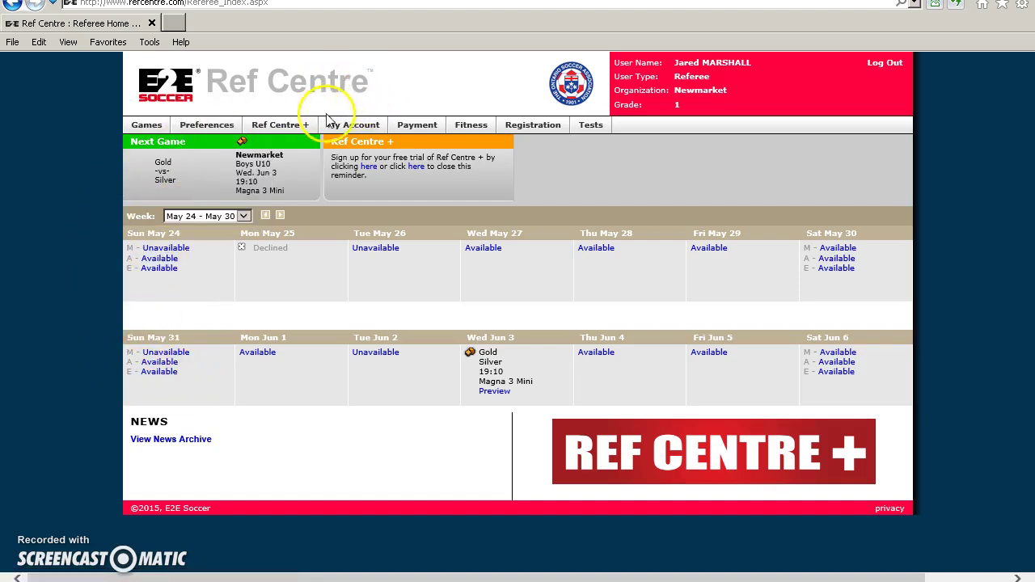
Mark Tuesday May 5 as unavailable on the availability calendar and update it.
mouse_move(202, 127)
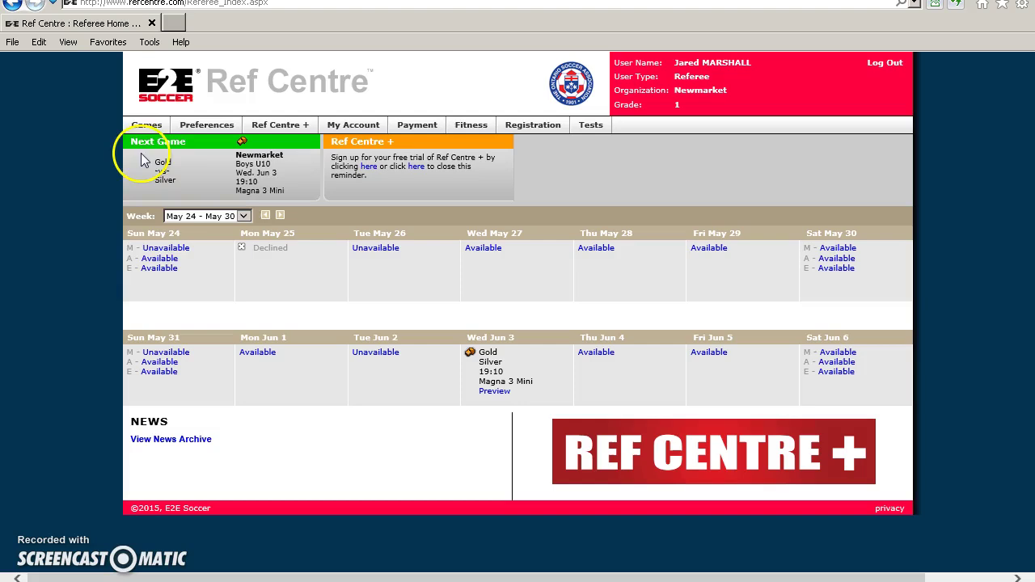
mouse_move(147, 130)
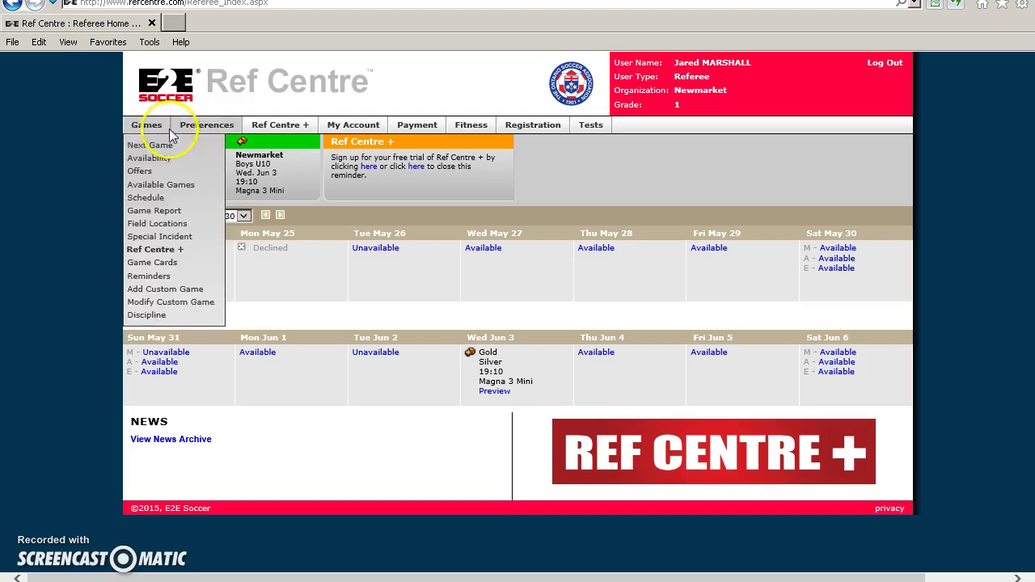
left_click(141, 161)
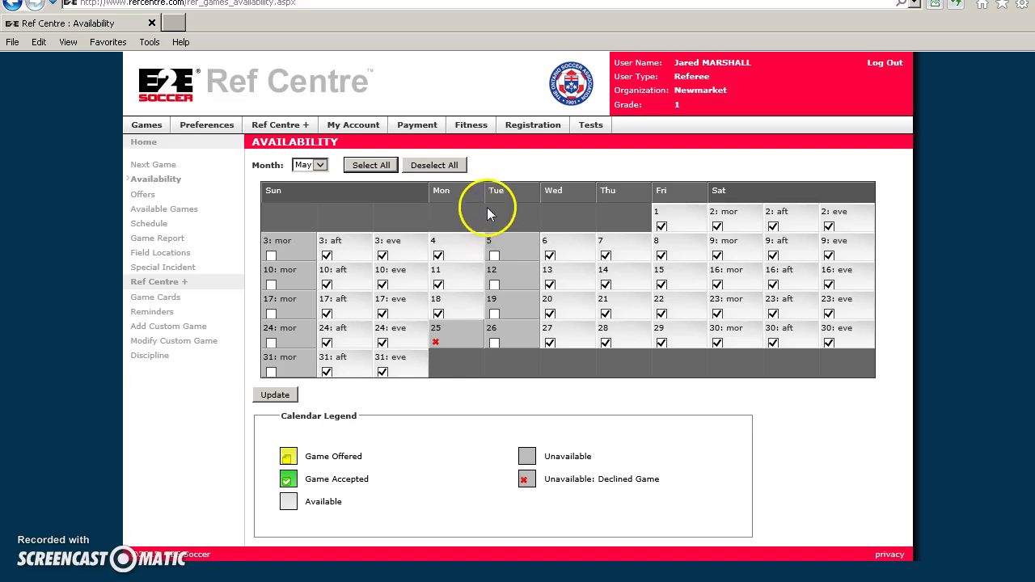
left_click(514, 248)
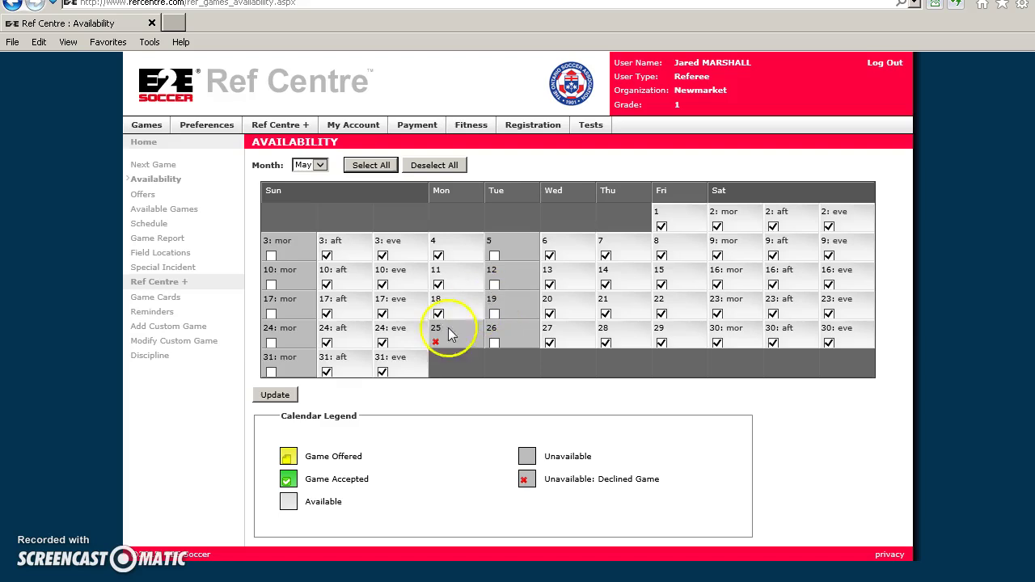
left_click(292, 395)
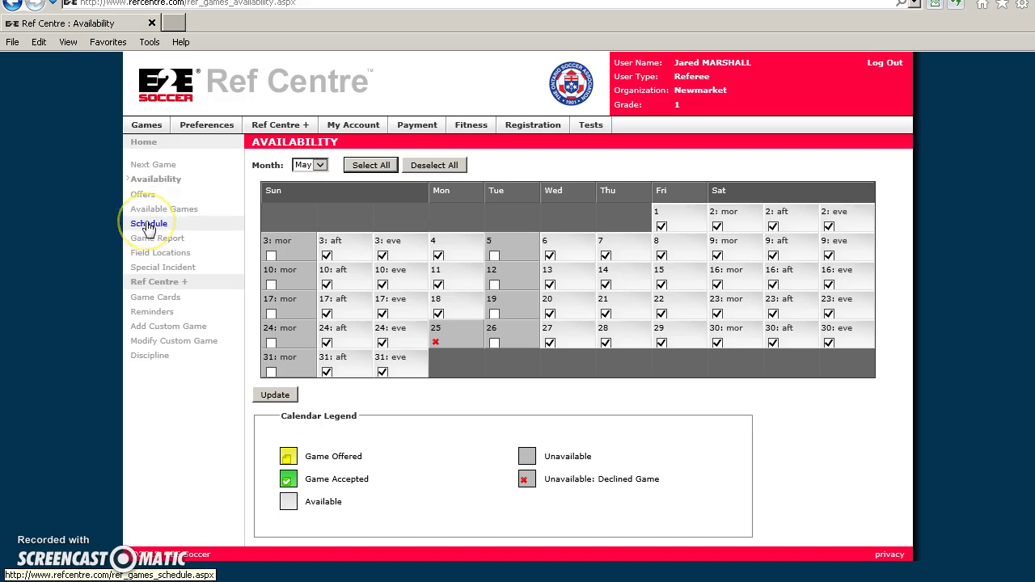
Show the Field Locations map for the Audrey Sanderson (Silken Laumann) field.
left_click(145, 256)
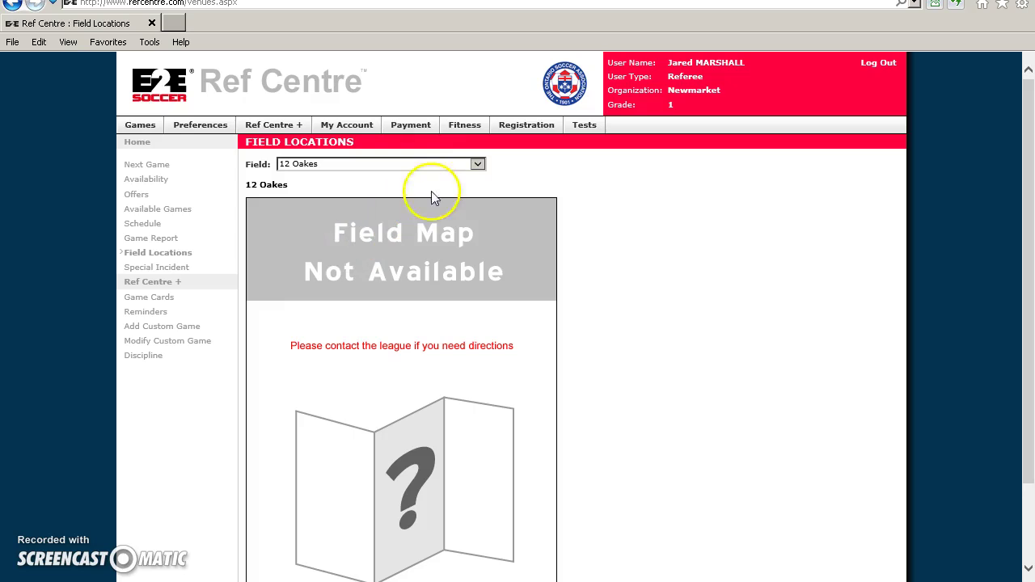
left_click(479, 167)
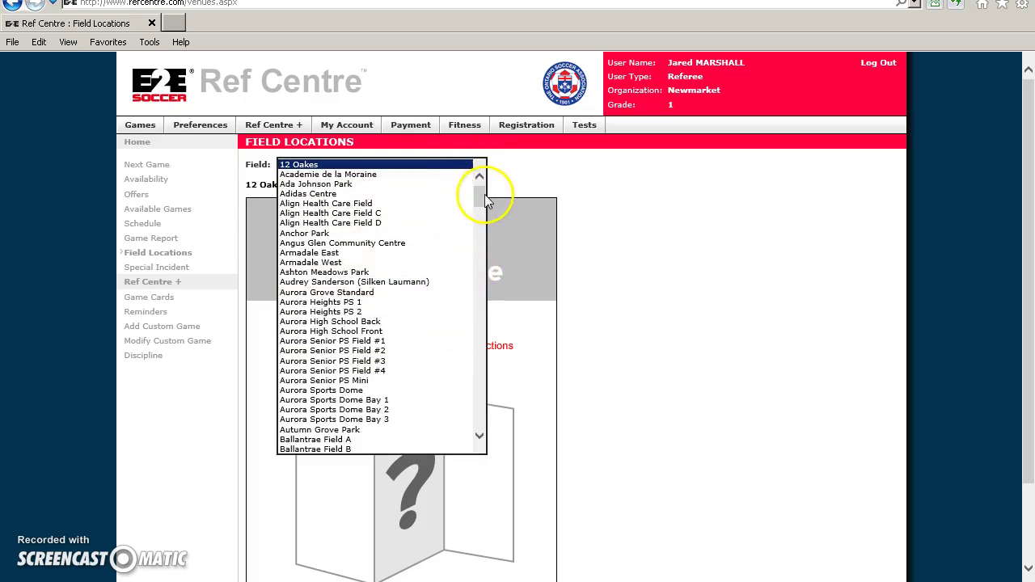
left_click_drag(480, 196, 471, 199)
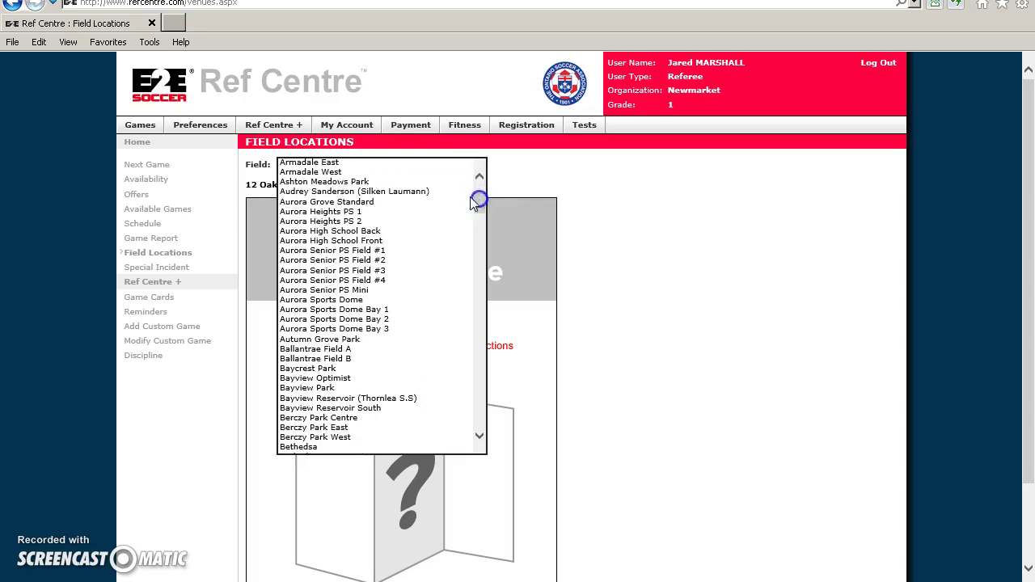
left_click(380, 194)
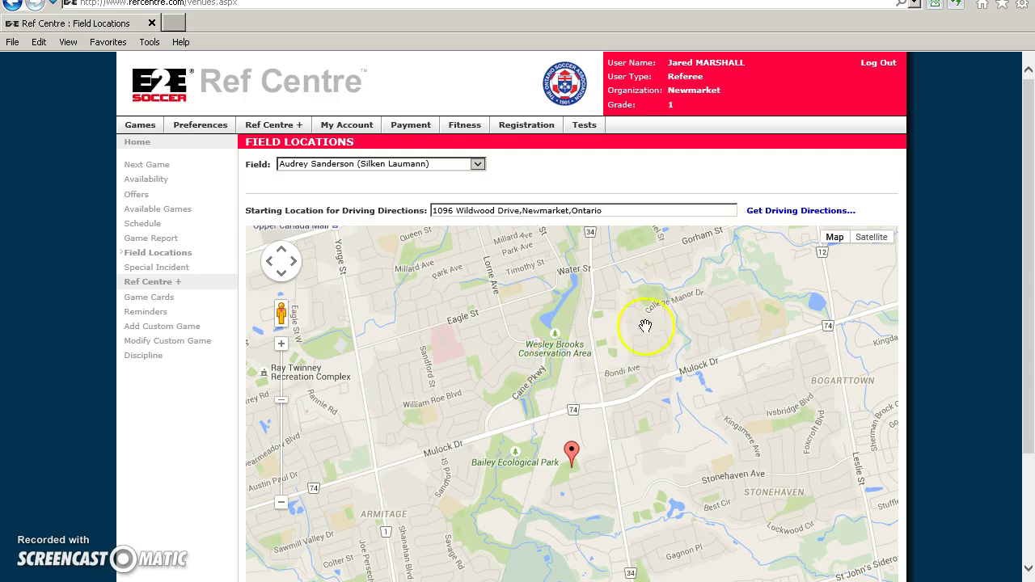
scroll(646, 326, "down", 2)
scroll(590, 331, "up", 2)
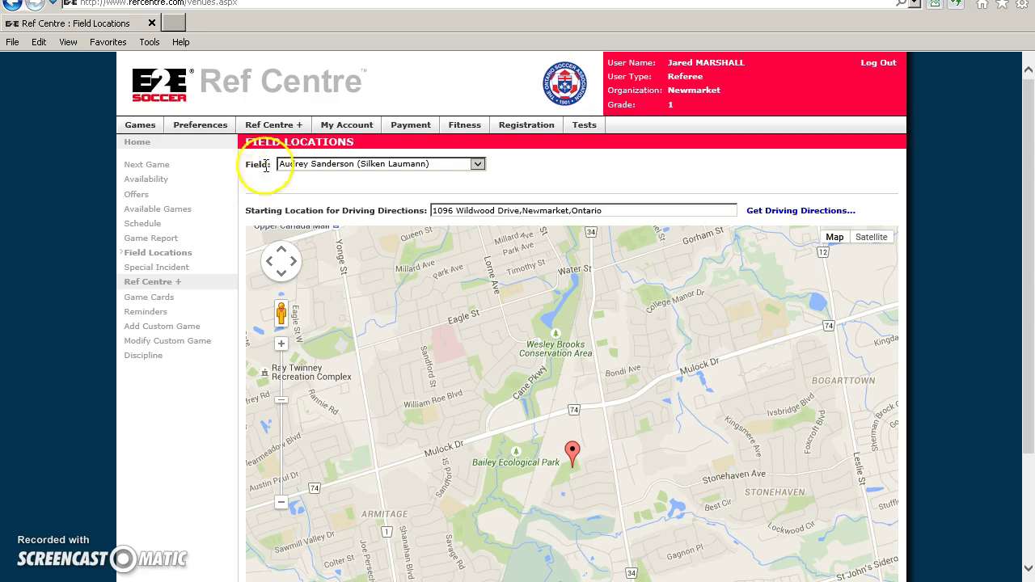
mouse_move(193, 130)
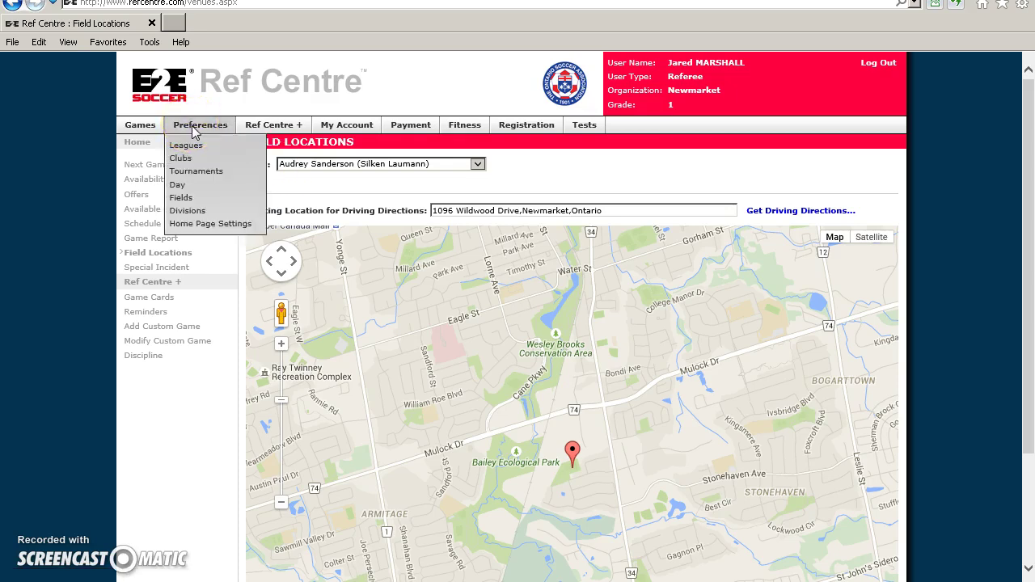
Open Preferences > Leagues, where York Region Soccer League is ticked.
left_click(185, 147)
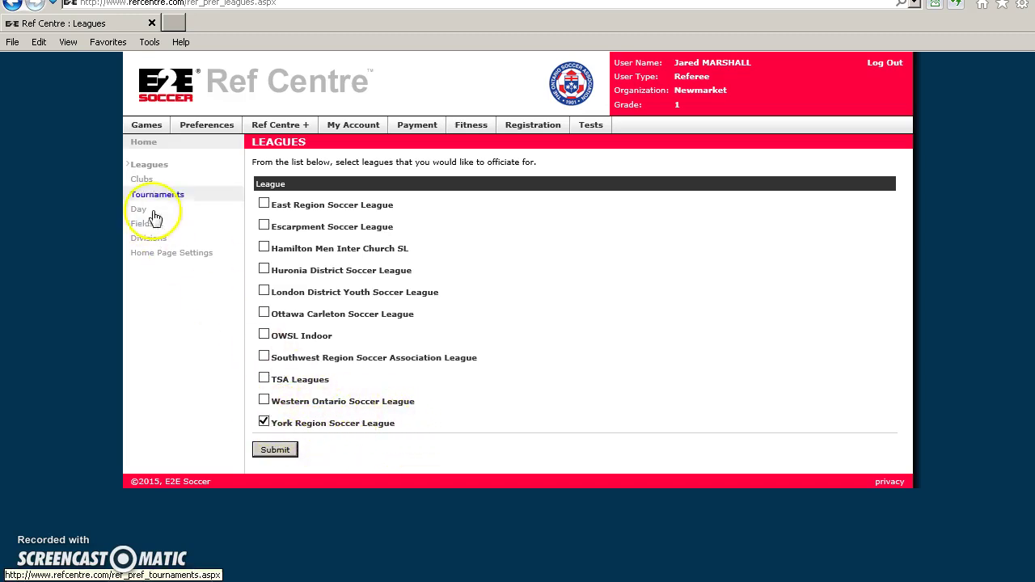
Submit the Aurora, East Gwillimbury, Lake Simcoe, Newmarket and OSA club choices, then view Day preferences.
left_click(142, 179)
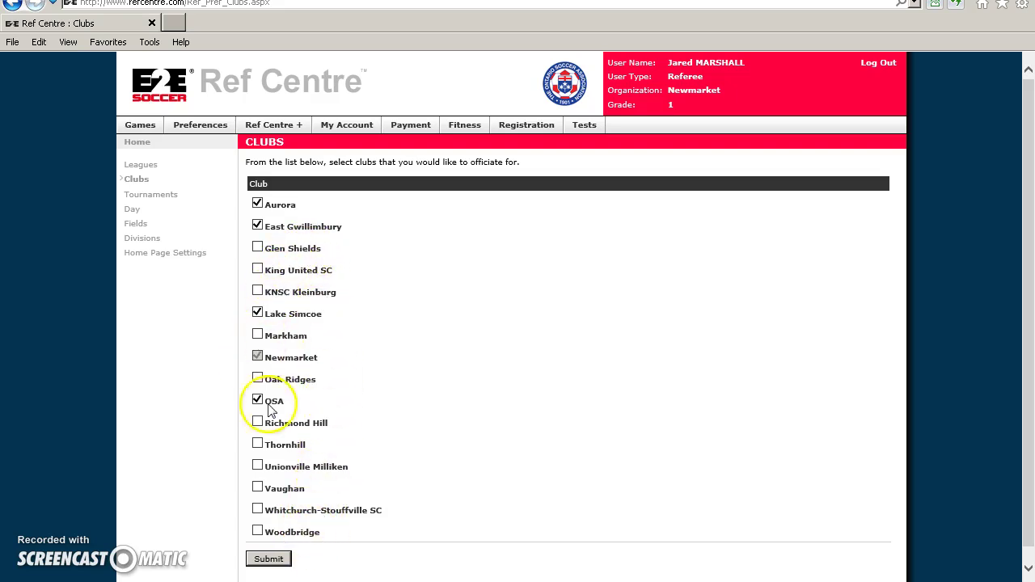
left_click(267, 562)
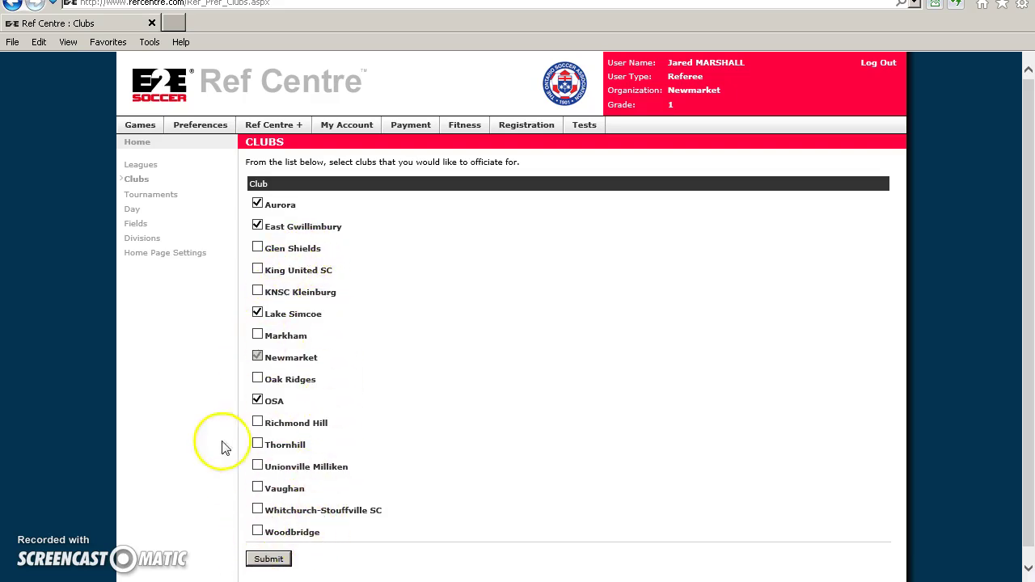
left_click(131, 210)
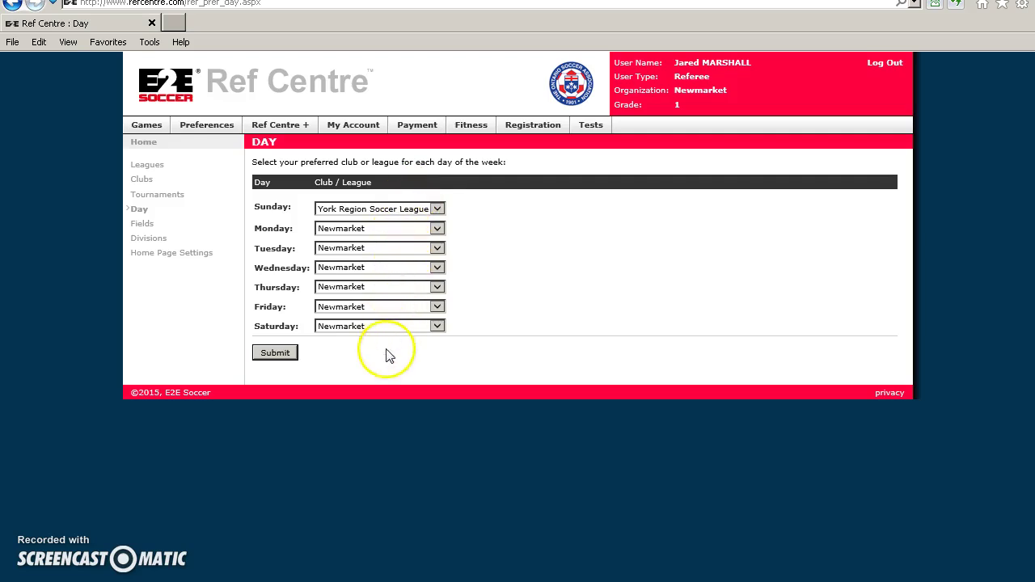
Review the Newmarket field ratings on the field preferences page and submit them.
left_click(141, 225)
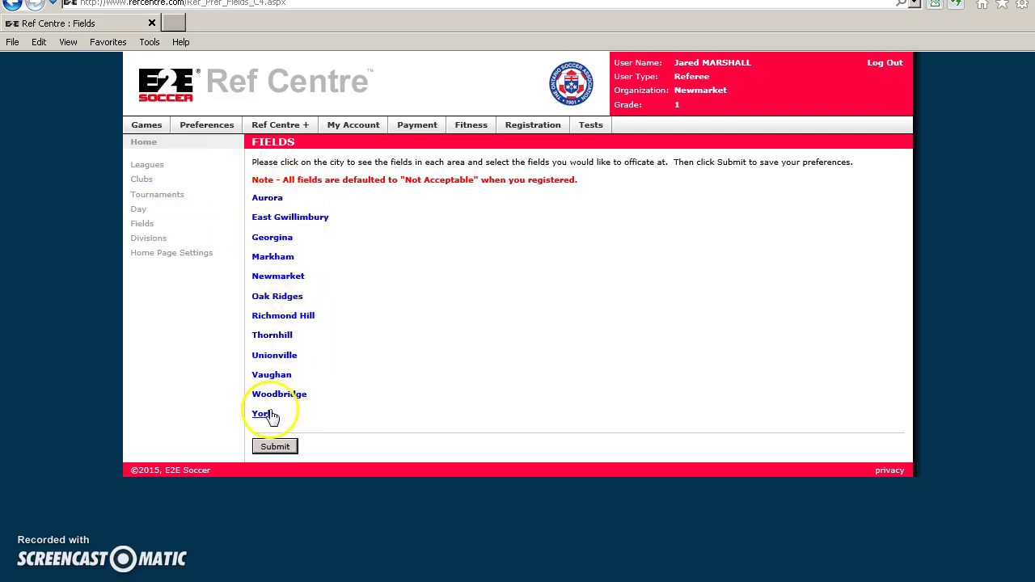
left_click(283, 278)
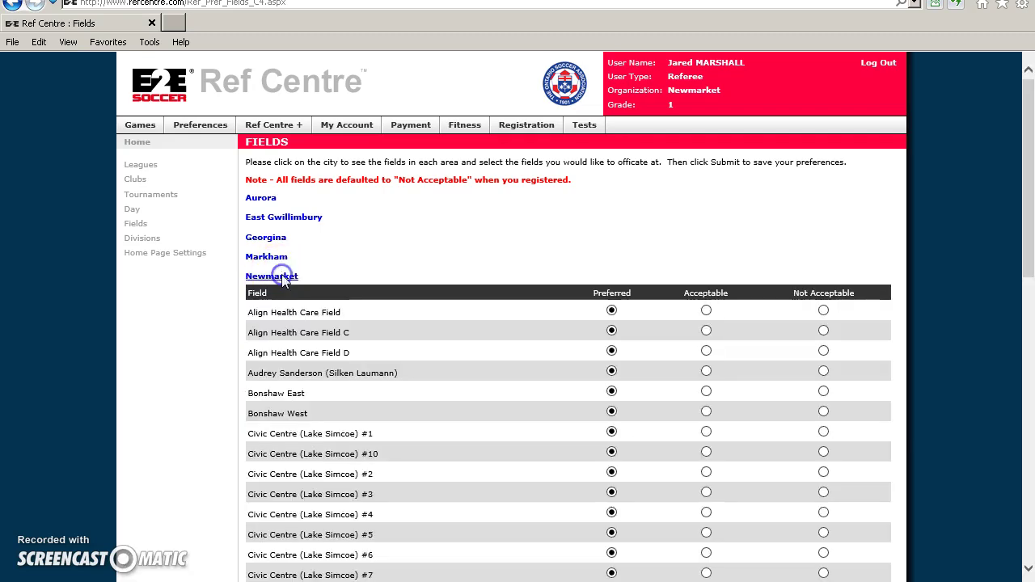
scroll(422, 273, "down", 5)
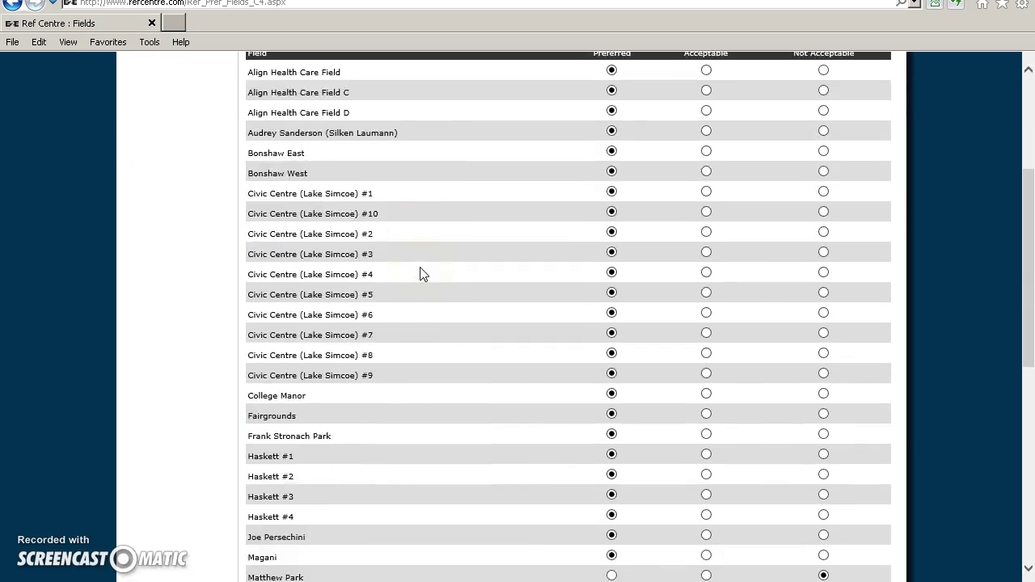
scroll(422, 274, "down", 3)
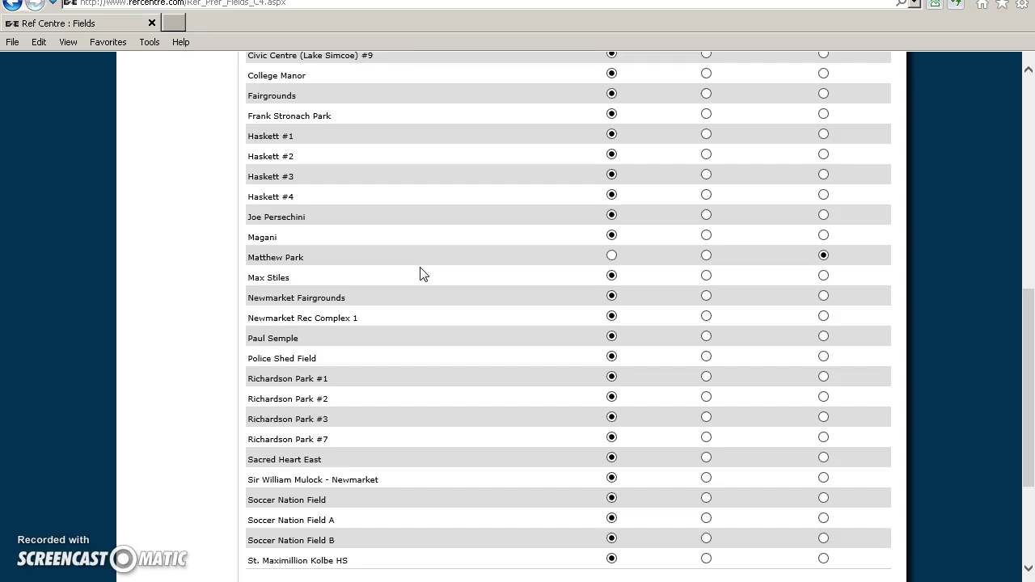
scroll(421, 272, "down", 2)
scroll(425, 275, "up", 9)
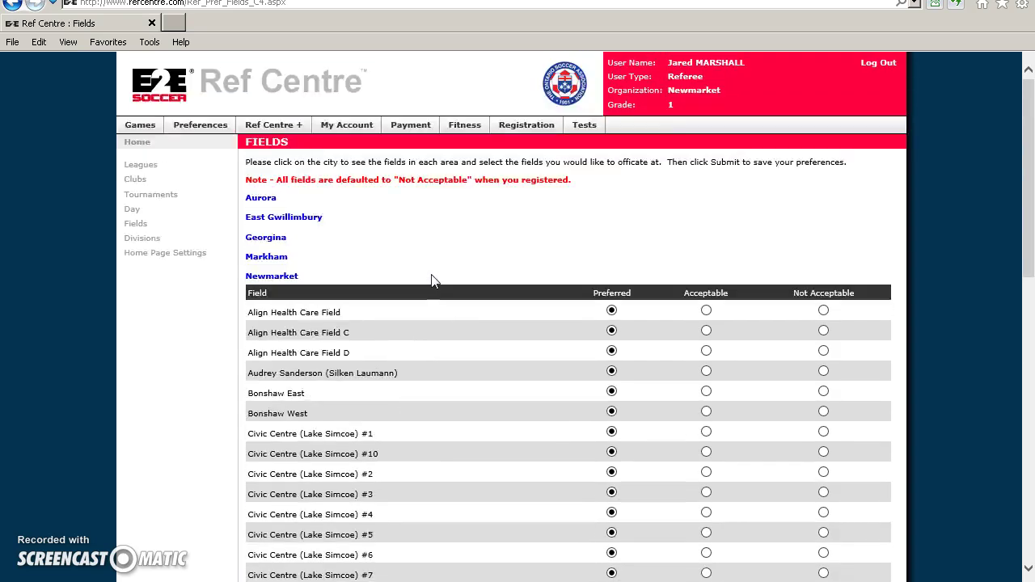
scroll(431, 280, "down", 4)
scroll(431, 280, "up", 2)
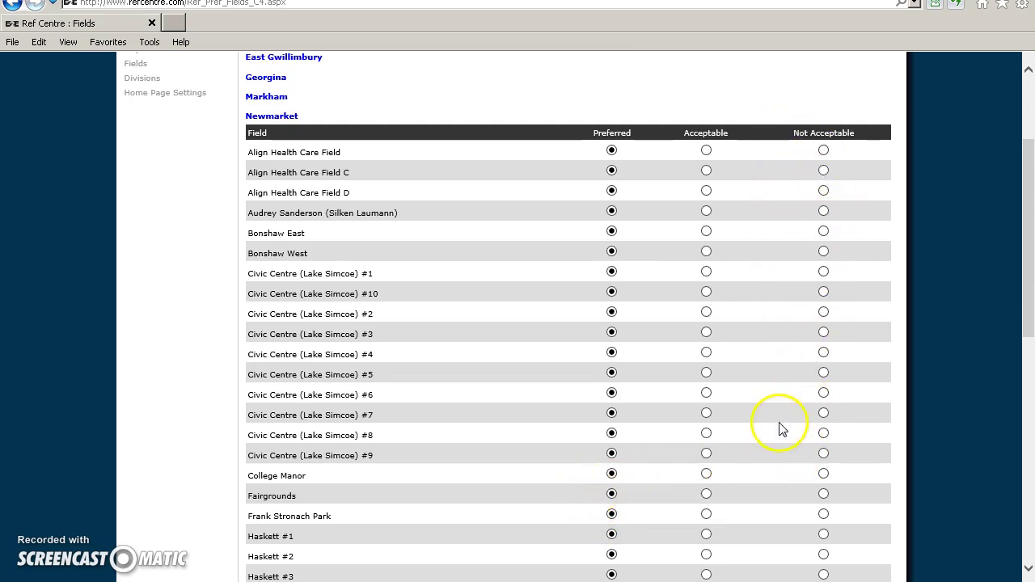
scroll(615, 429, "down", 4)
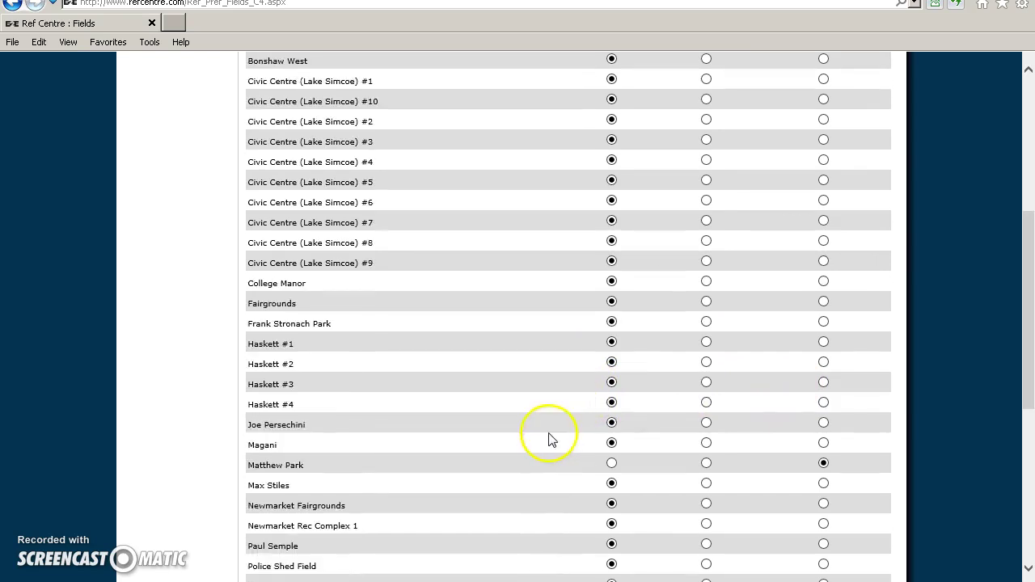
scroll(548, 440, "down", 7)
scroll(545, 437, "up", 2)
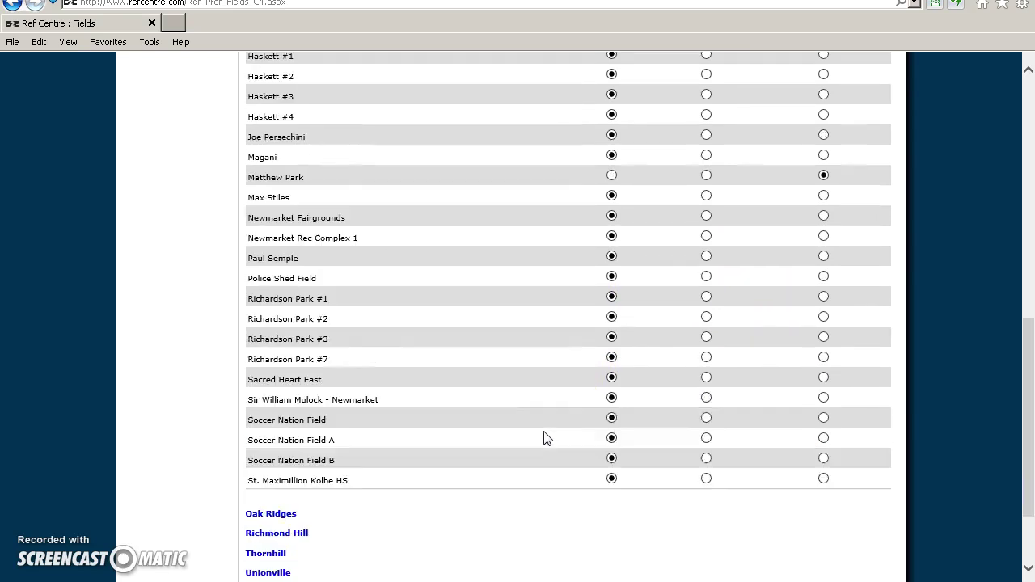
scroll(544, 438, "up", 13)
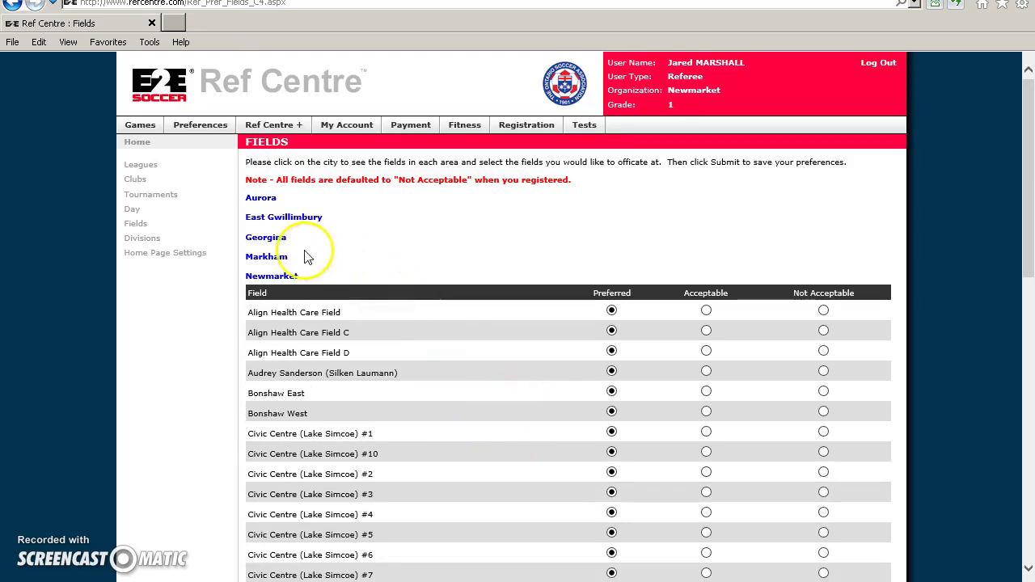
left_click(275, 275)
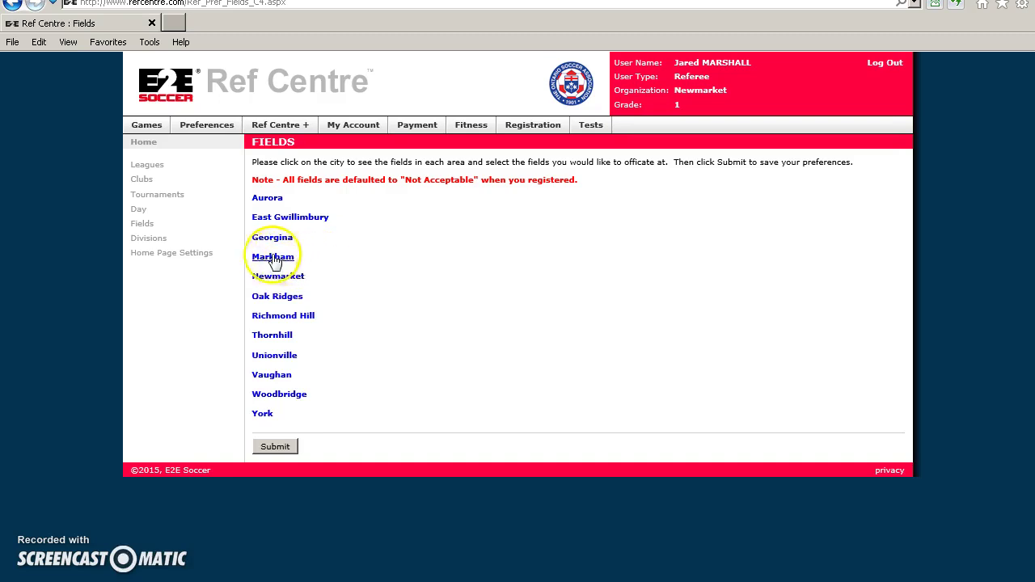
left_click(275, 276)
scroll(374, 322, "down", 1)
scroll(372, 316, "down", 12)
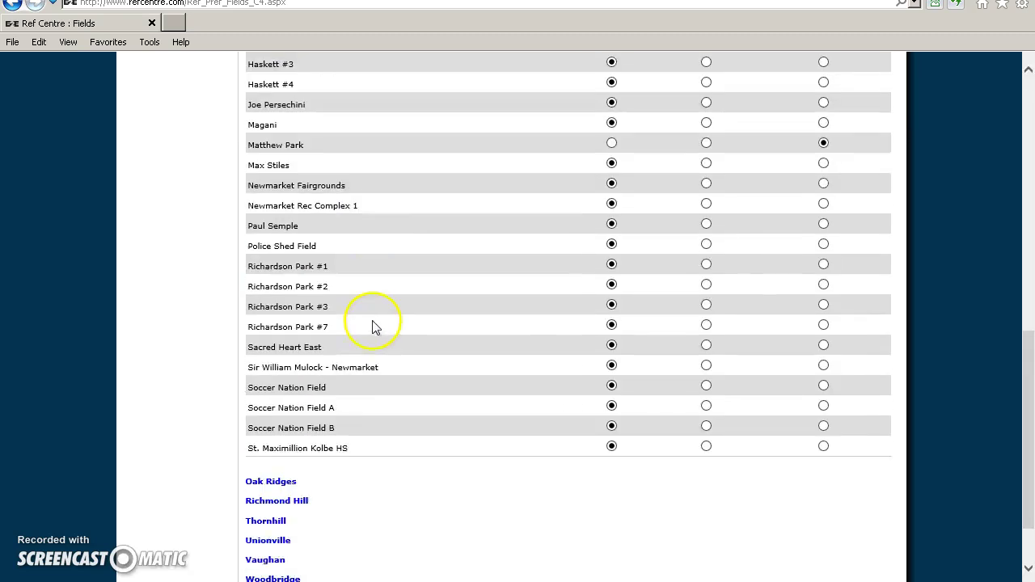
left_click(269, 555)
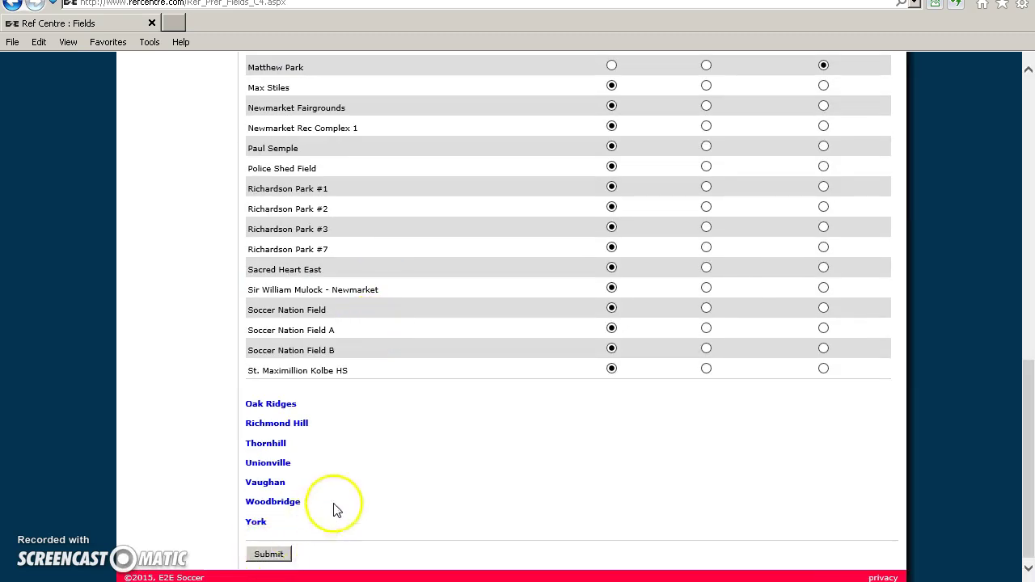
Check York's ratings (Ray Twinney #1–#3, Highland Park Preferred; Villanova Acceptable) and submit.
left_click(272, 279)
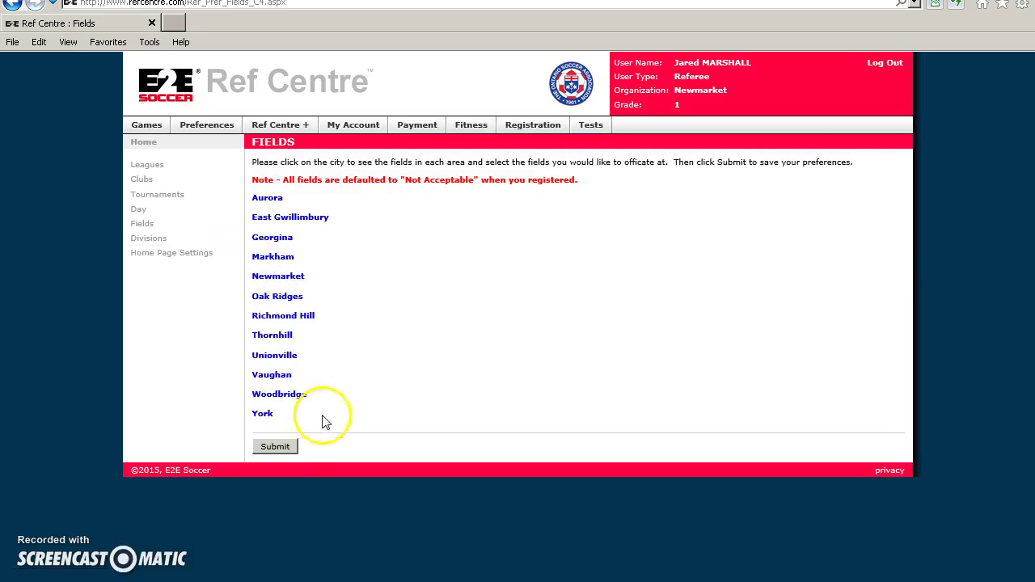
left_click(259, 414)
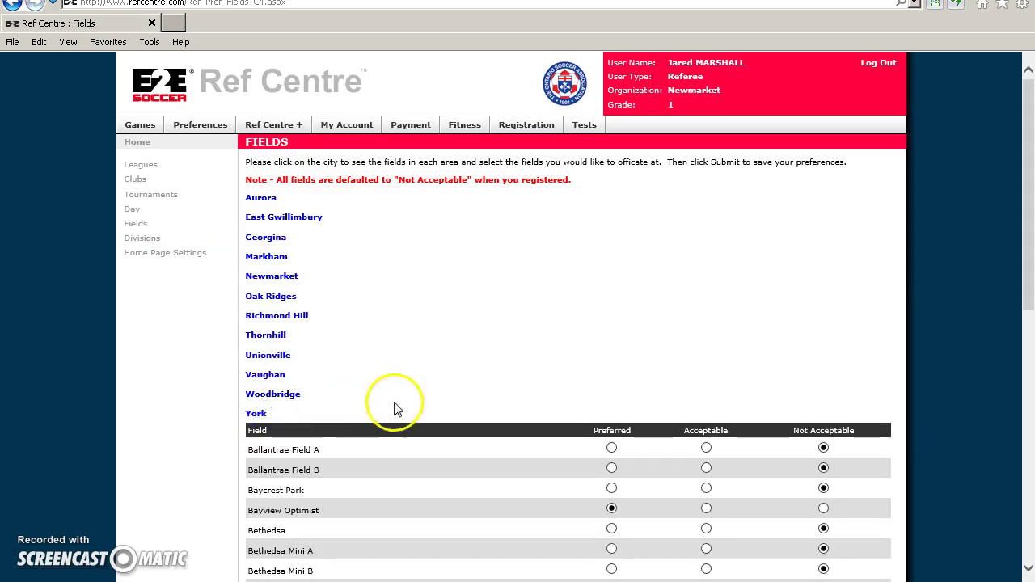
scroll(439, 410, "down", 3)
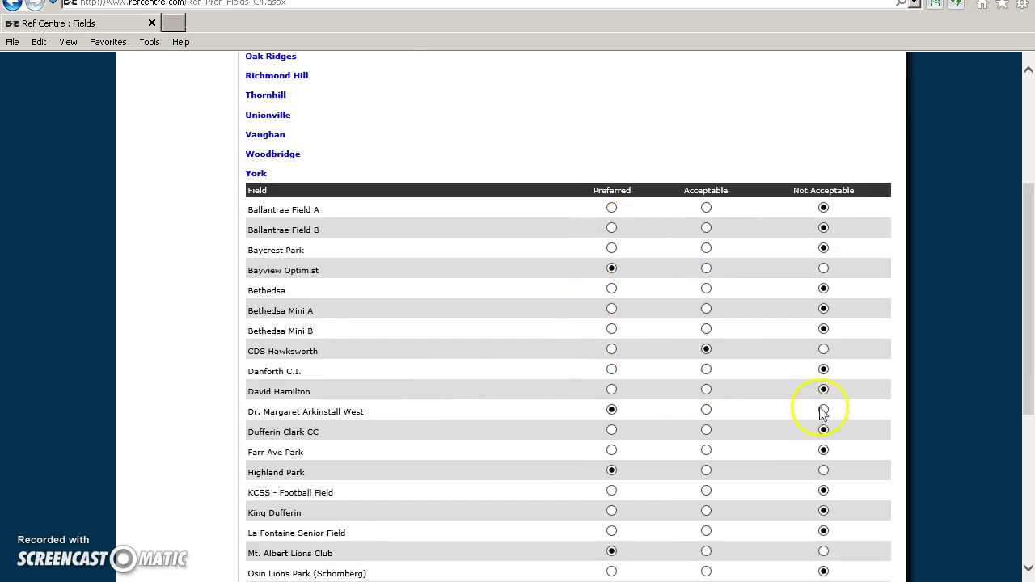
scroll(623, 314, "down", 2)
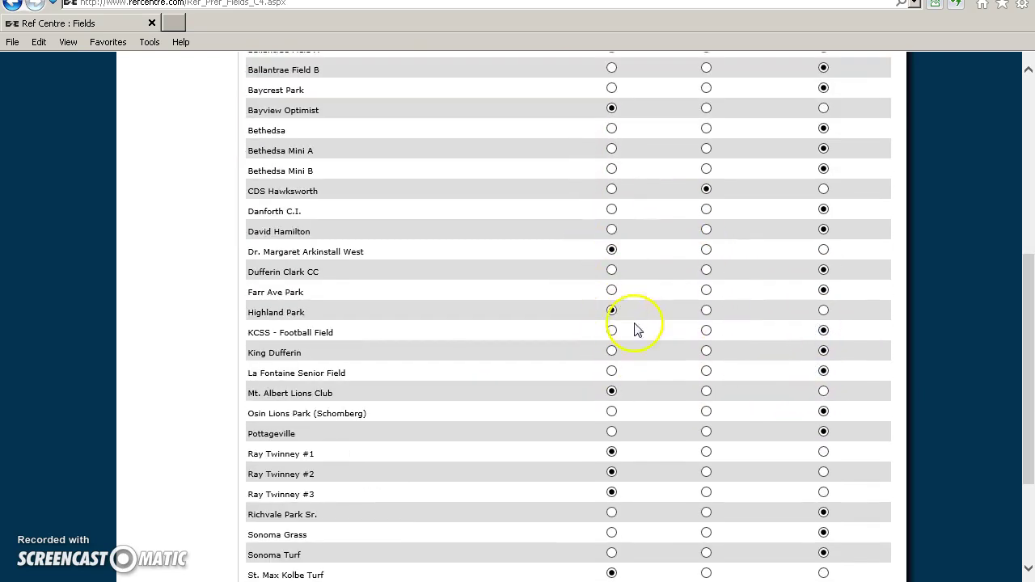
scroll(696, 234, "up", 3)
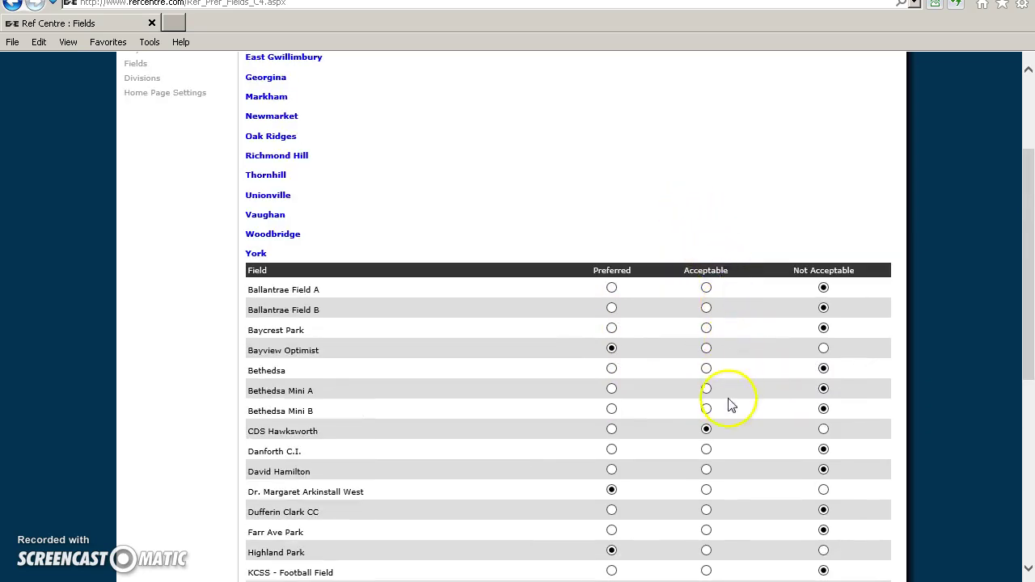
scroll(724, 409, "down", 5)
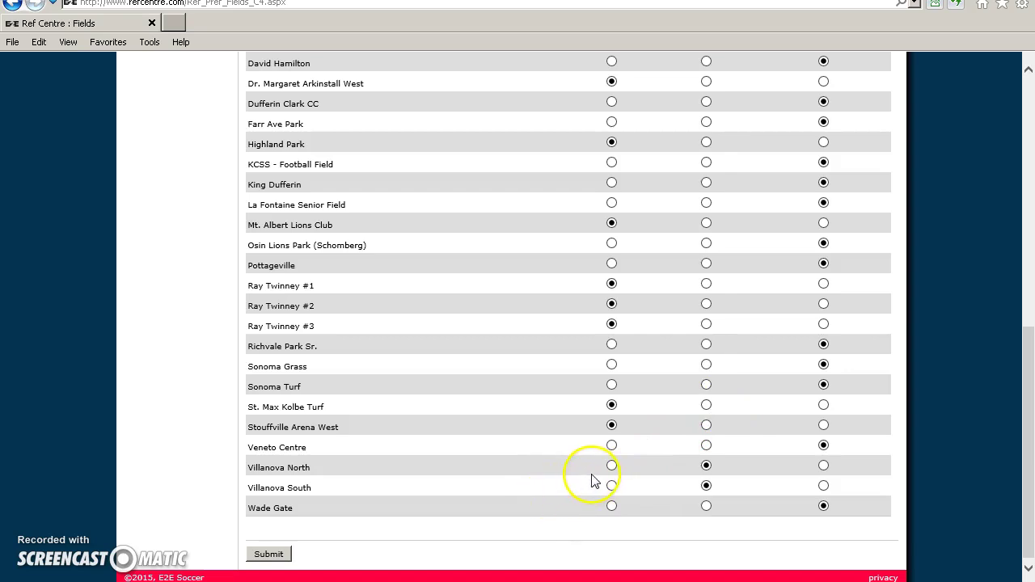
scroll(590, 480, "up", 1)
scroll(591, 480, "up", 1)
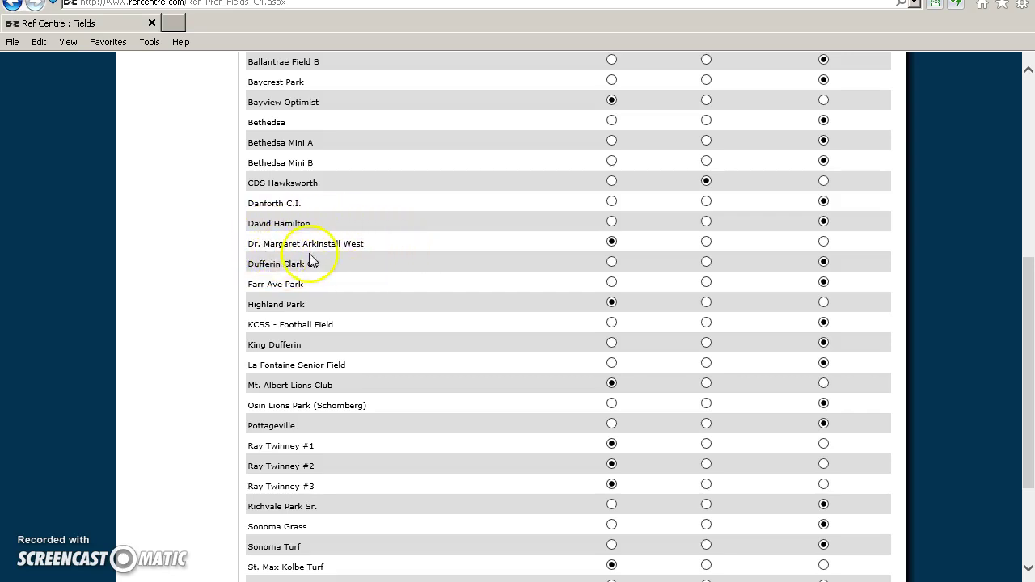
scroll(320, 258, "up", 2)
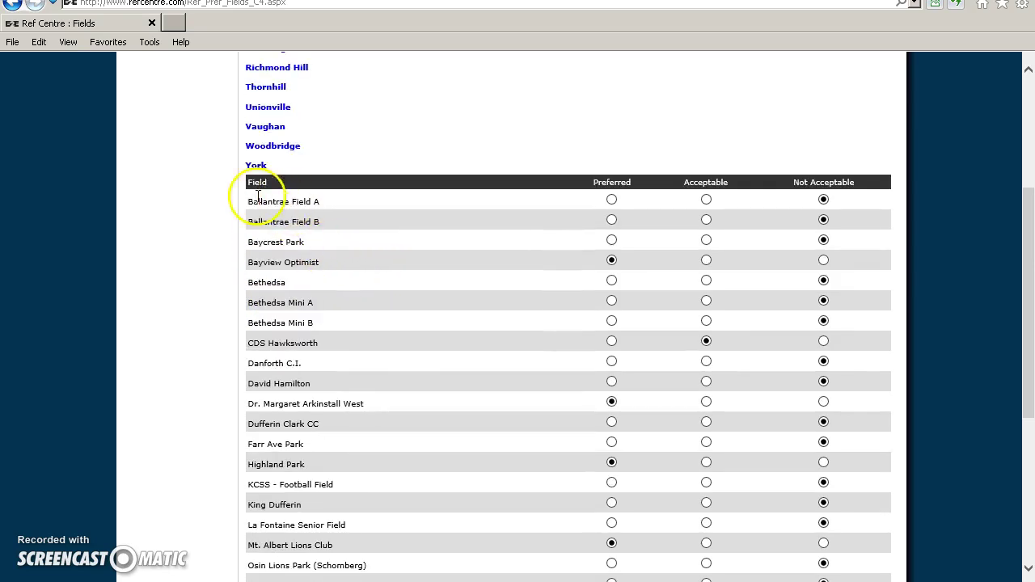
scroll(307, 122, "up", 2)
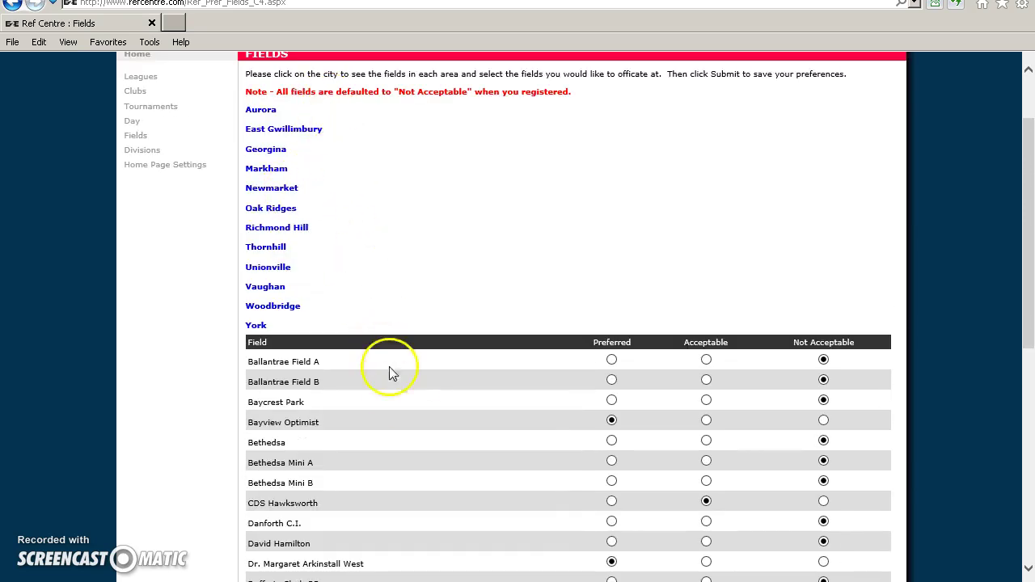
scroll(395, 402, "down", 1)
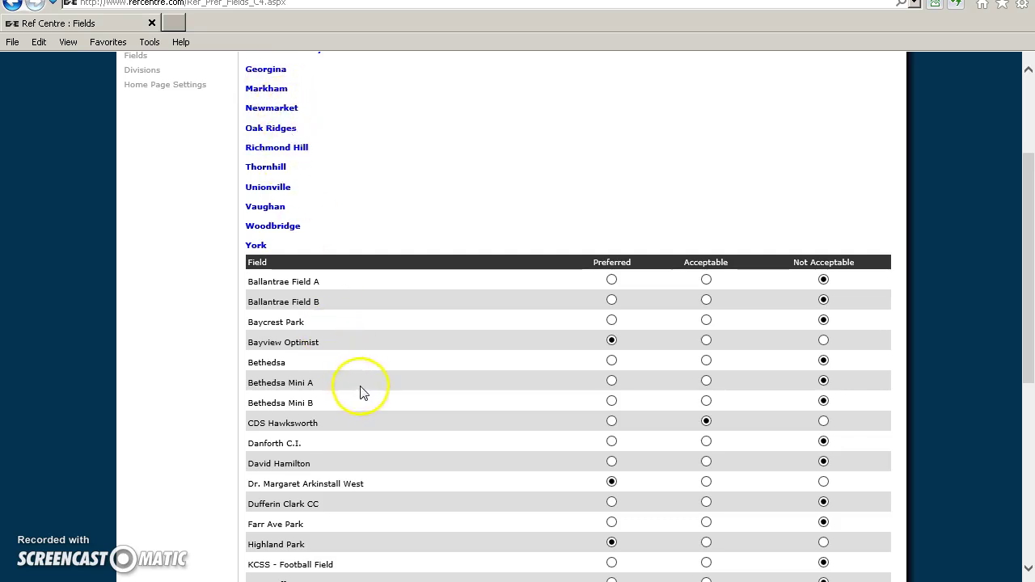
scroll(374, 409, "down", 3)
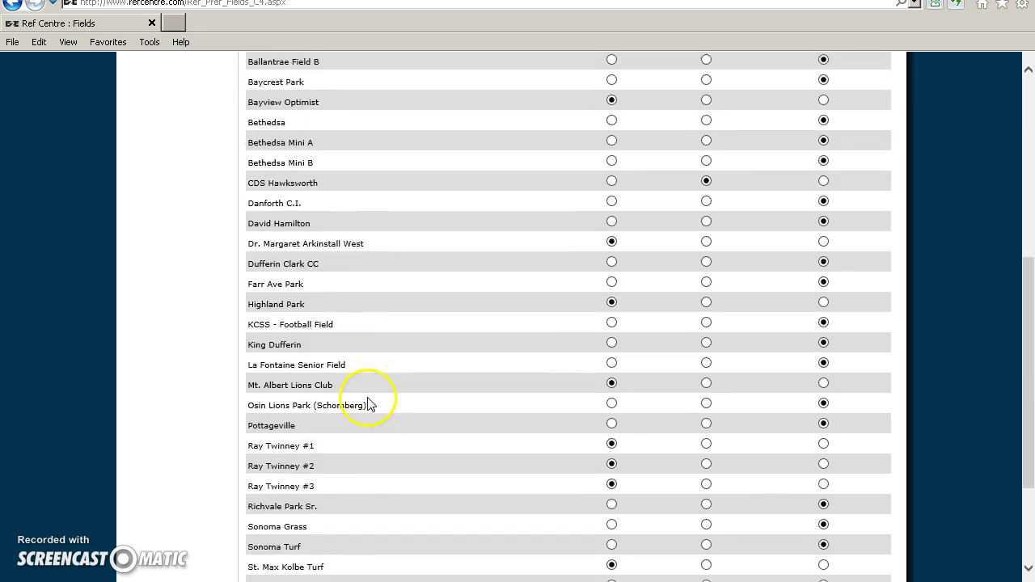
scroll(368, 408, "down", 1)
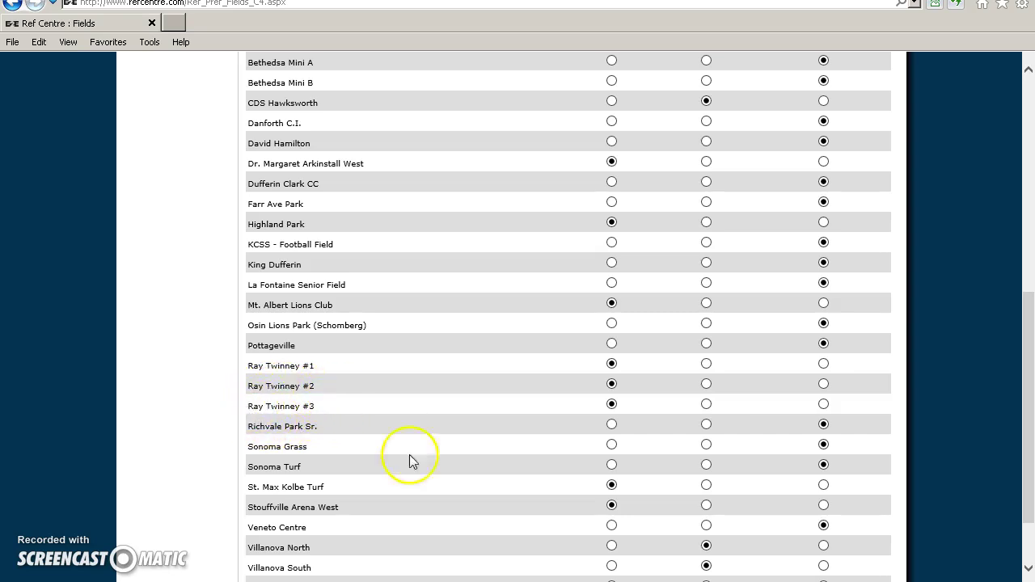
scroll(420, 476, "down", 2)
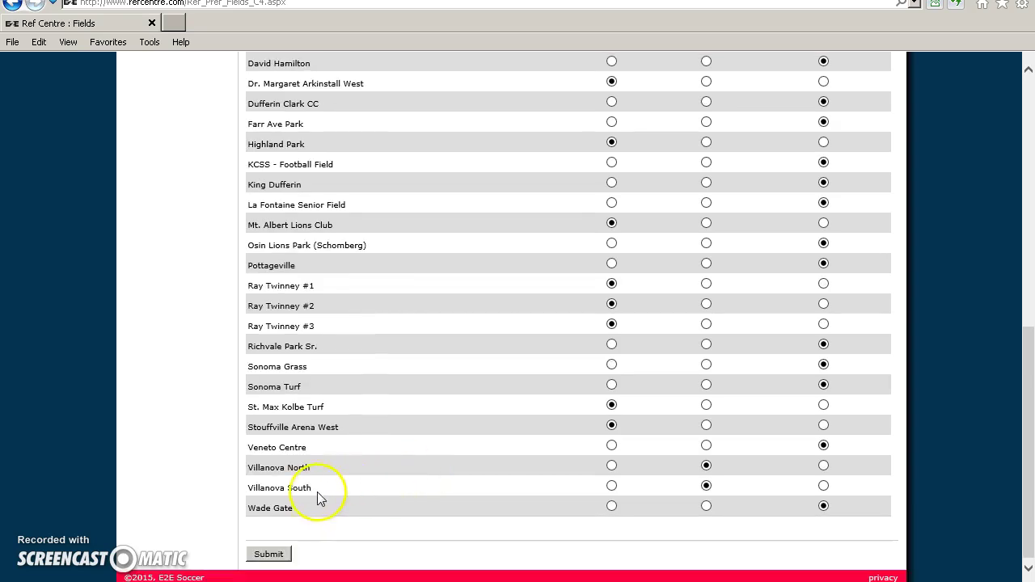
left_click(269, 553)
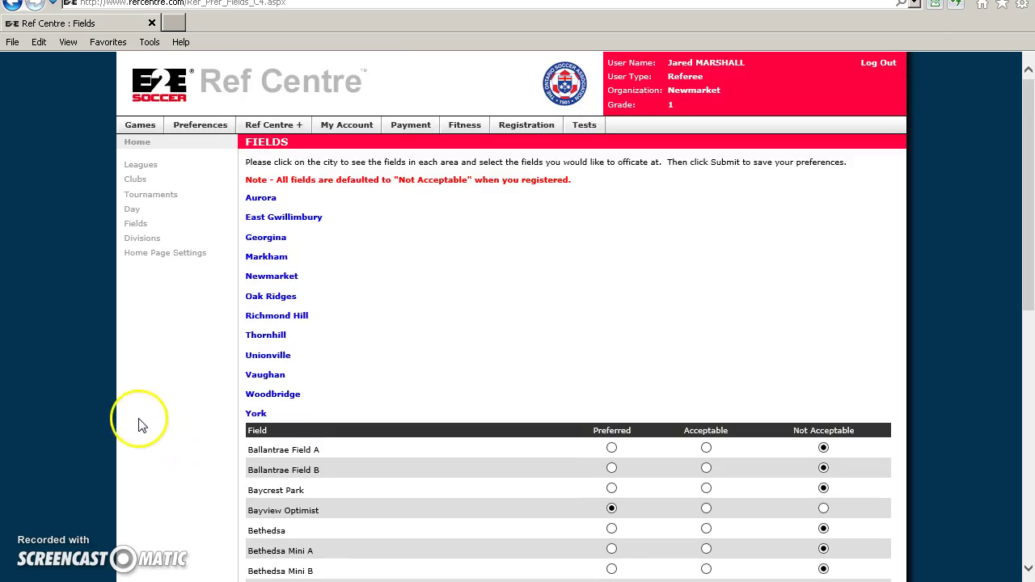
Choose Ref or AR for Newmarket YRSL GU10, GU10 D2, BU10, BU10 D3, GU9, BU9 and submit.
left_click(142, 239)
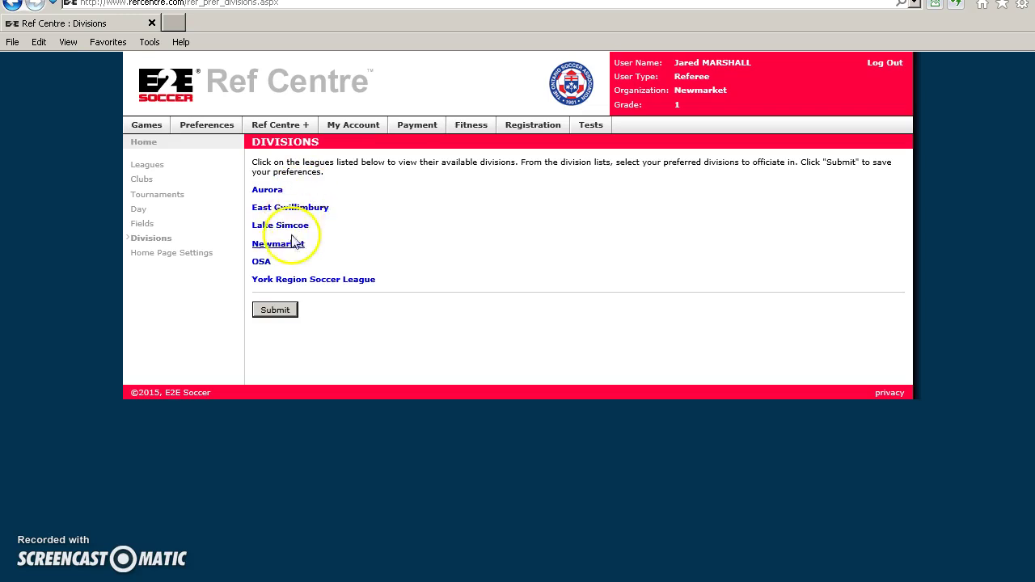
left_click(293, 243)
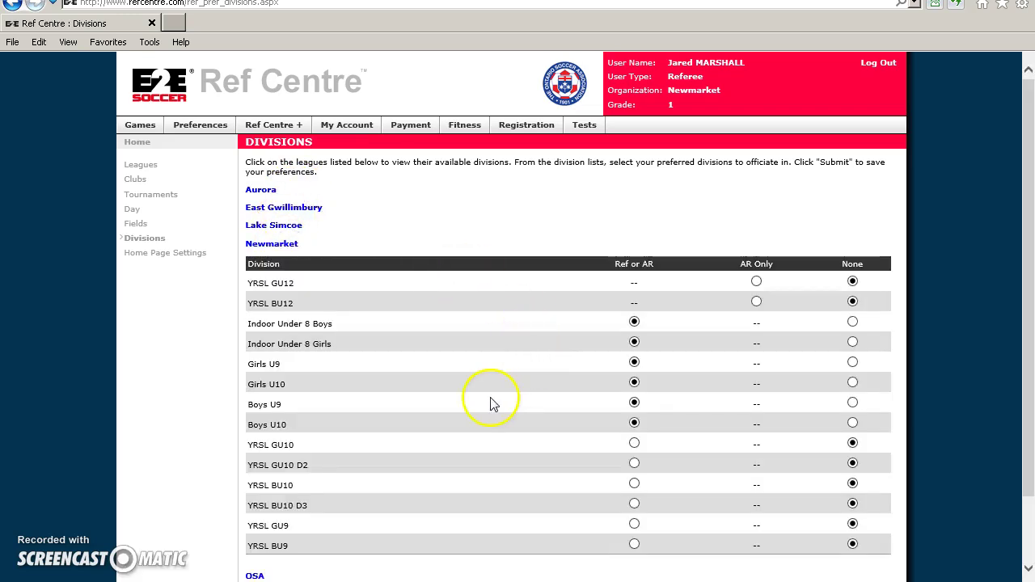
scroll(832, 365, "down", 2)
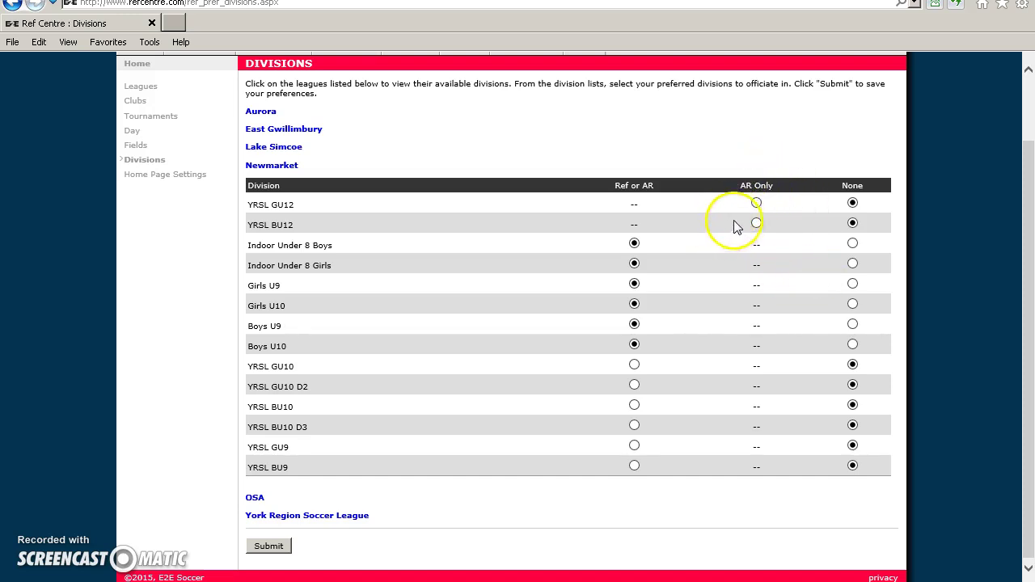
scroll(728, 217, "up", 2)
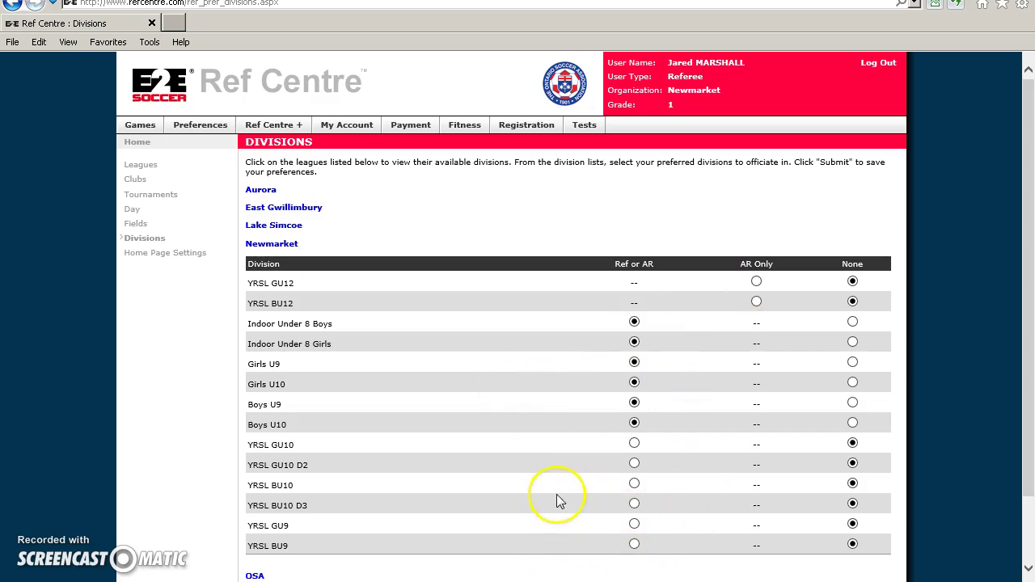
scroll(533, 525, "down", 1)
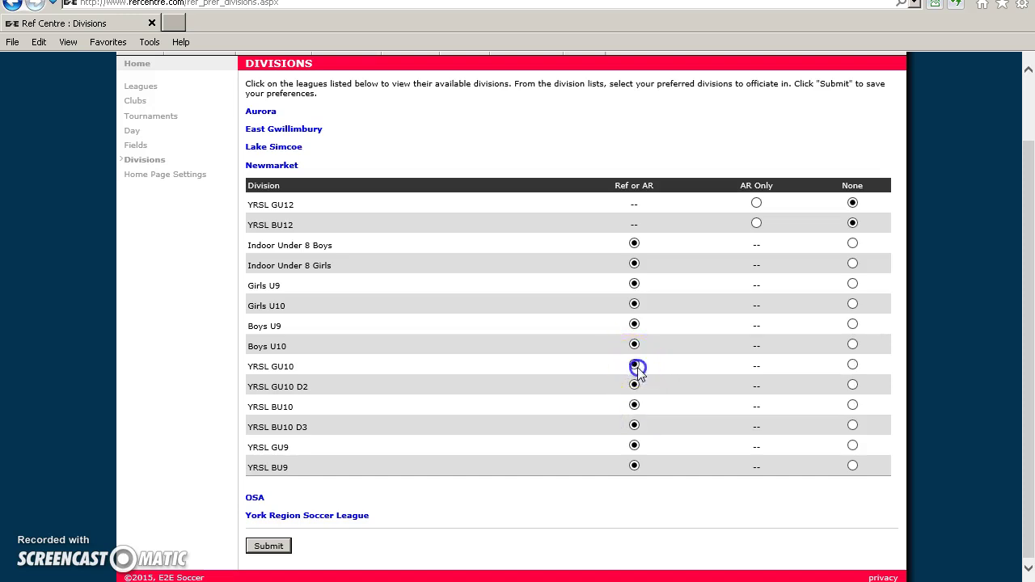
left_click(269, 546)
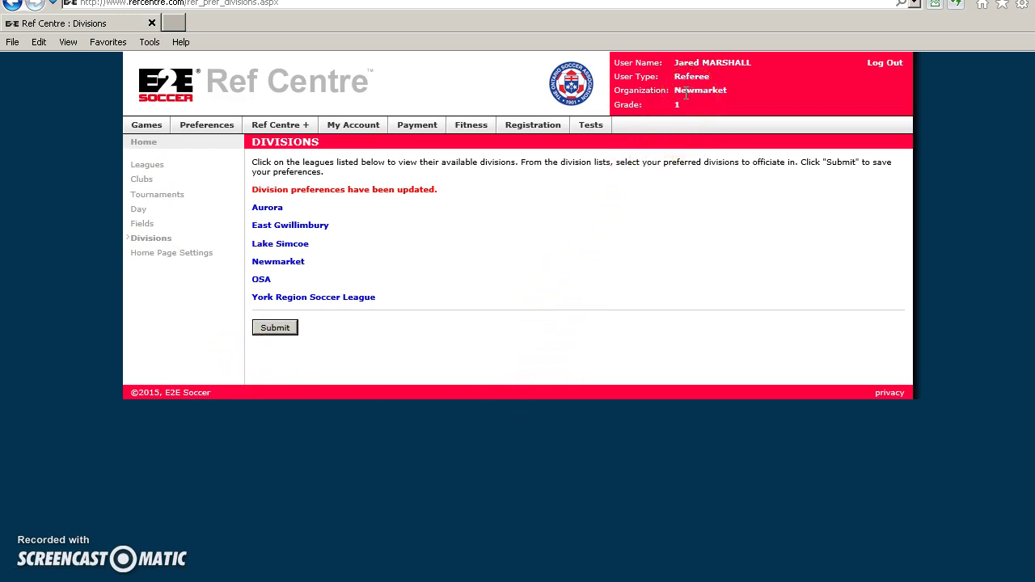
Return to the Fields preferences page listing the cities Aurora through York.
left_click(141, 224)
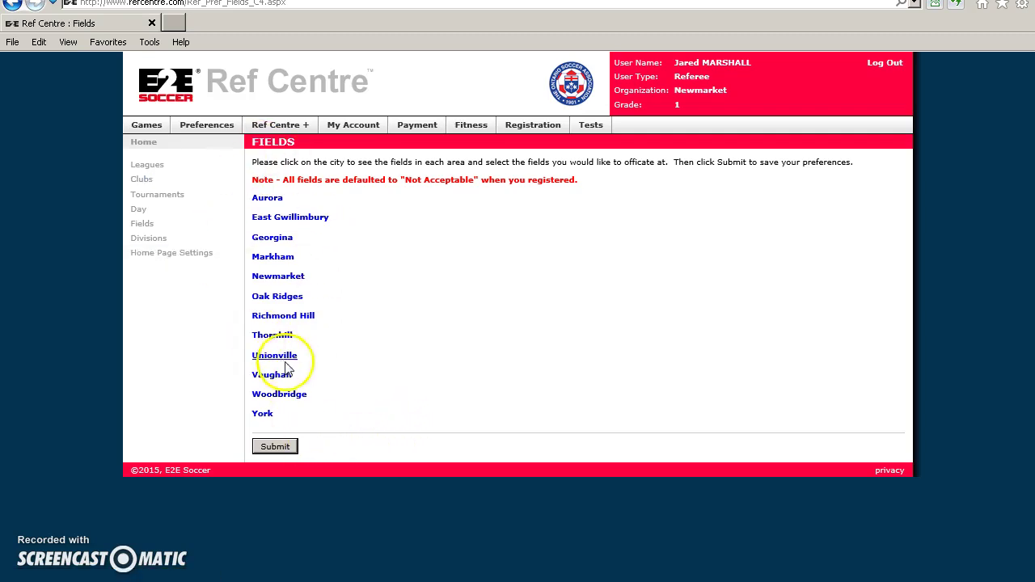
mouse_move(356, 131)
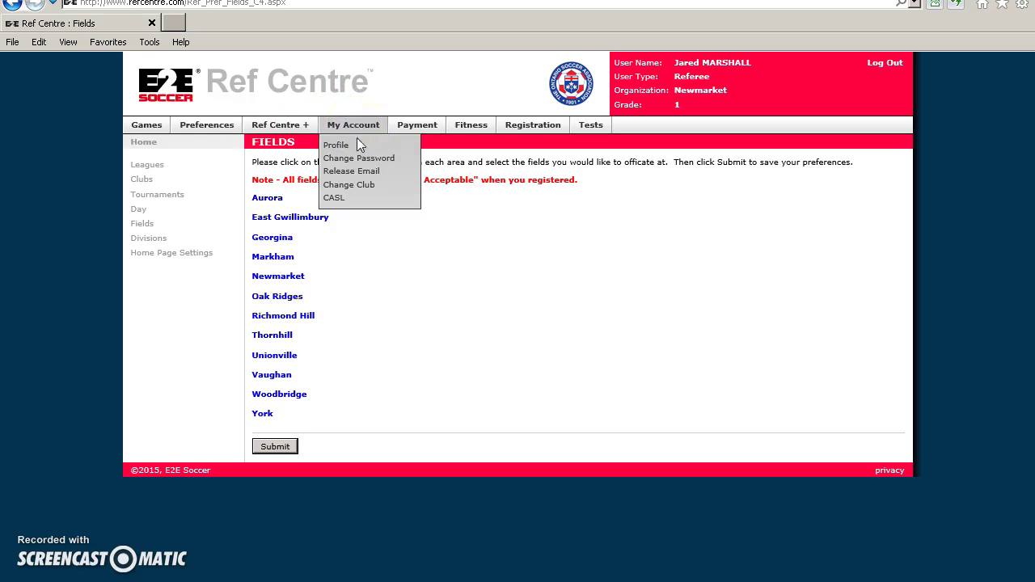
Submit My Account > Release Email with the Release Email box ticked.
left_click(372, 174)
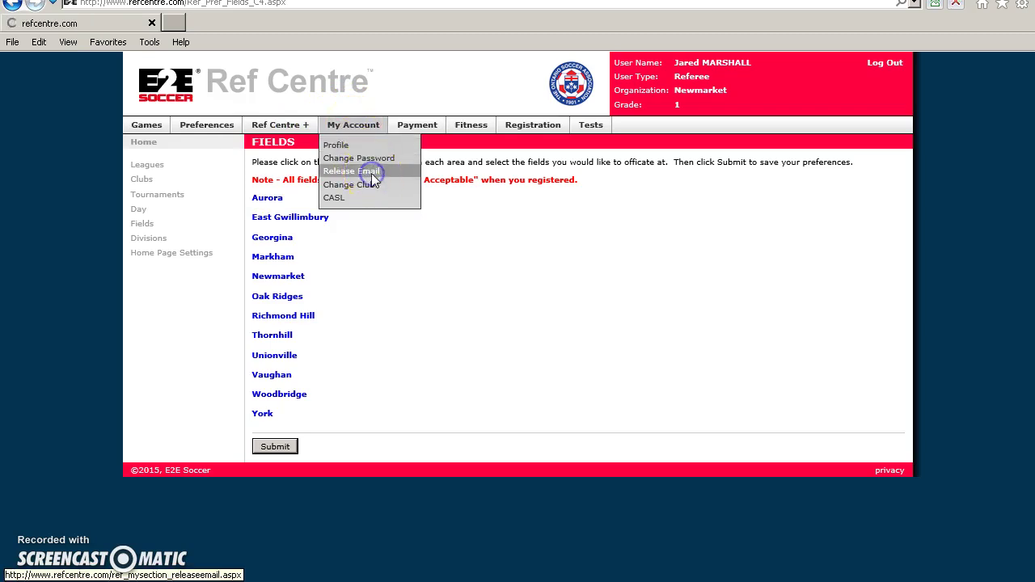
left_click(274, 236)
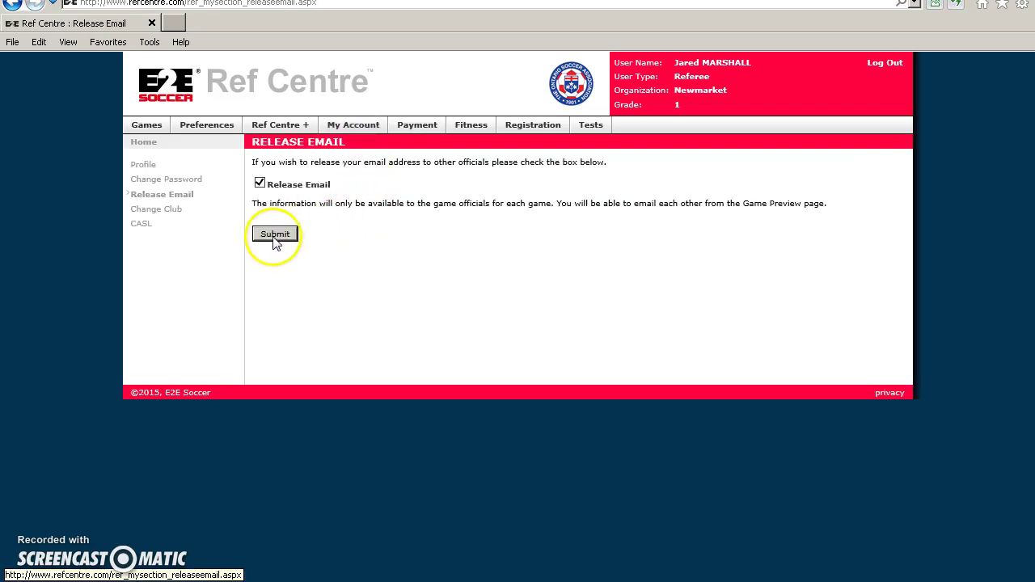
mouse_move(355, 129)
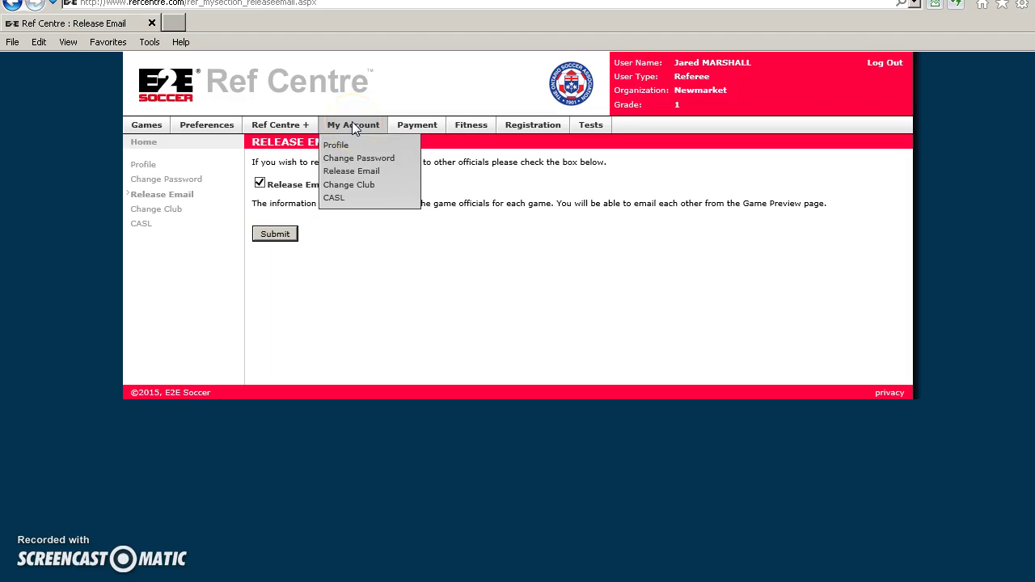
On the My Account CASL page, select the option to provide consent.
left_click(358, 201)
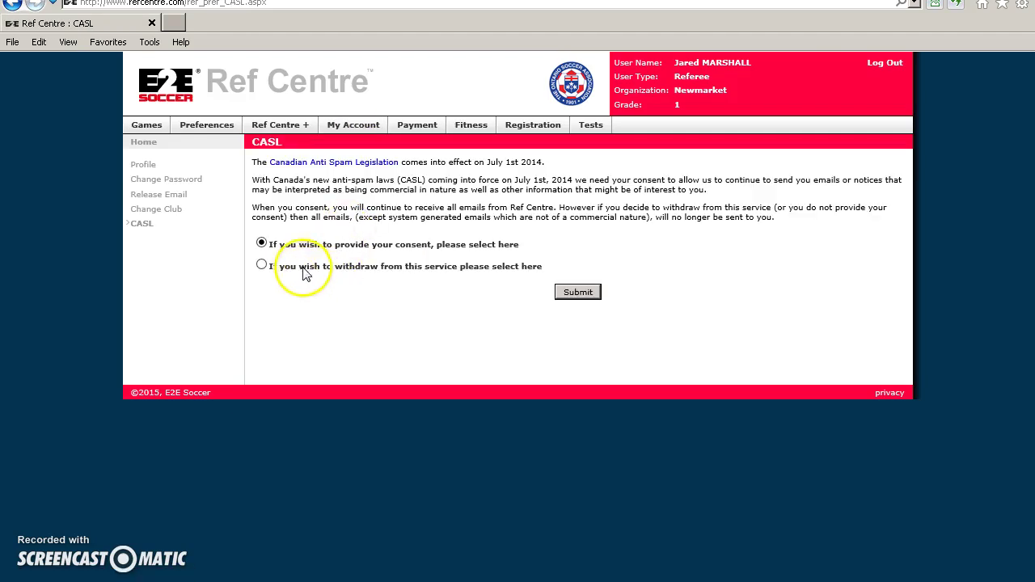
left_click(261, 243)
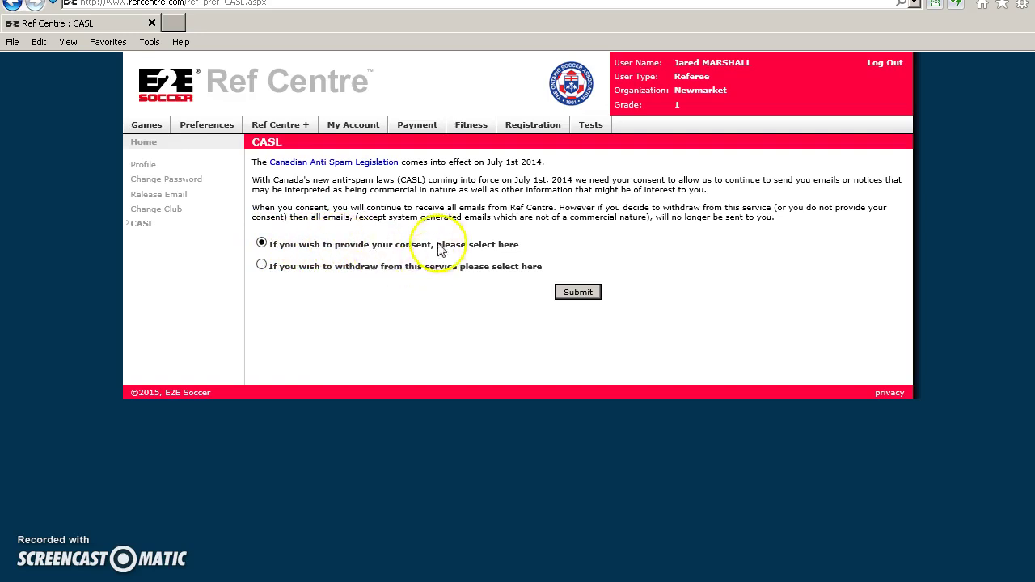